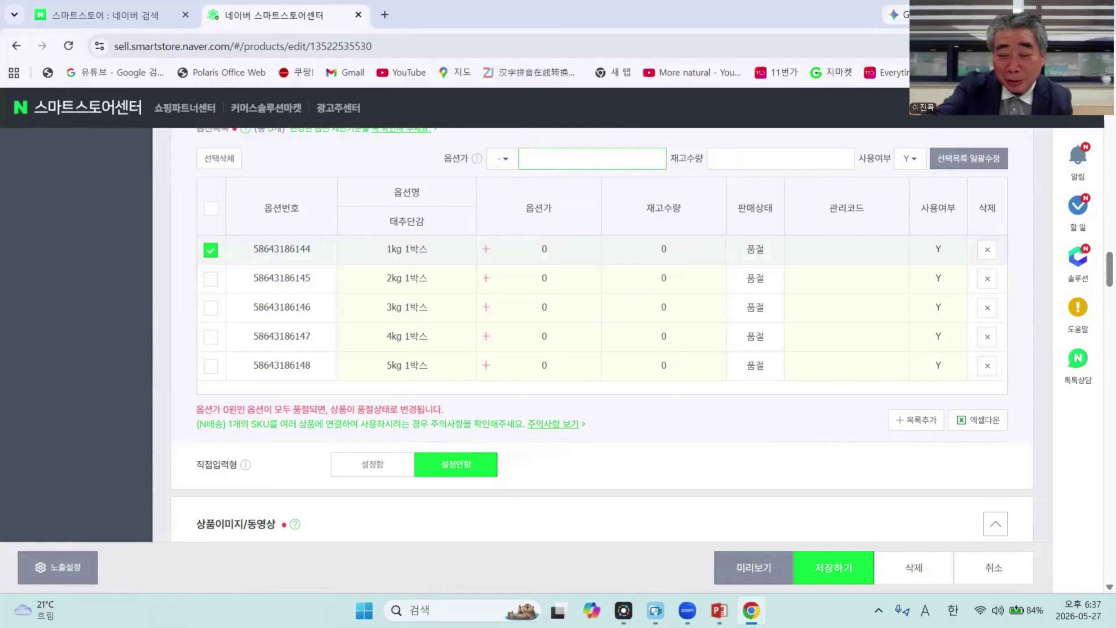
Step: Apply an option price of -19000 and a stock quantity of 500 to the selected 1kg 1박스 option
text(19)
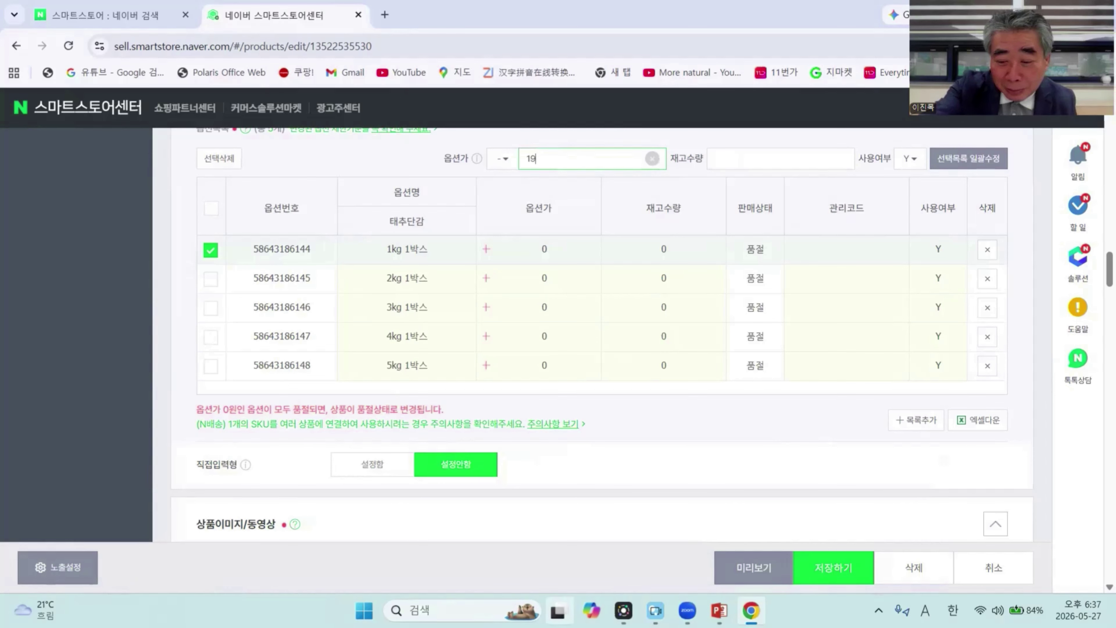
text(000)
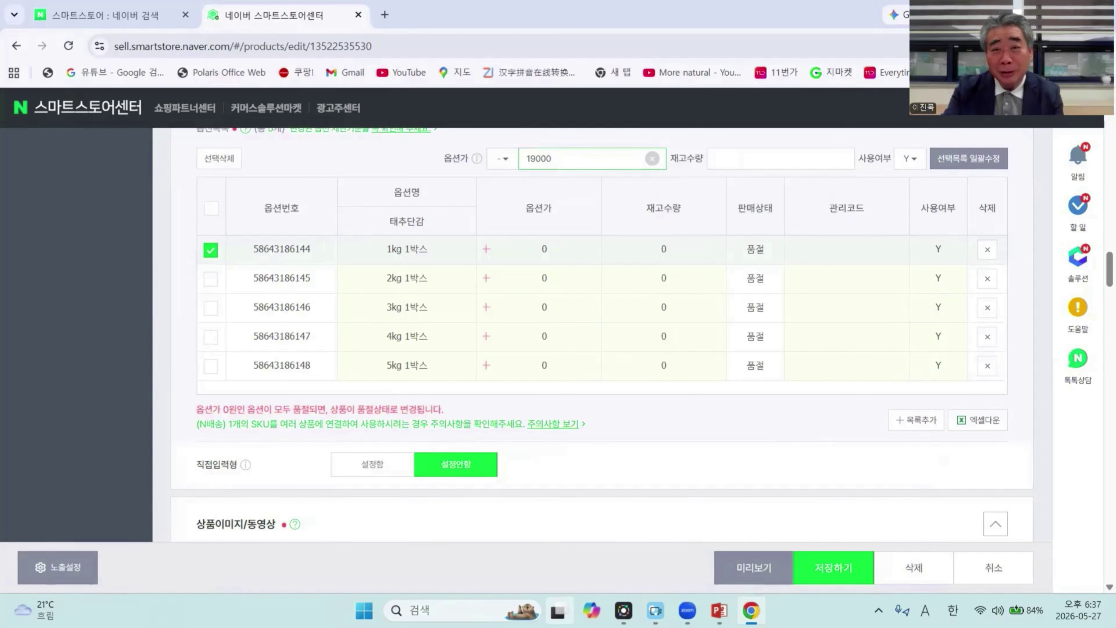
click(734, 160)
text(500)
click(969, 159)
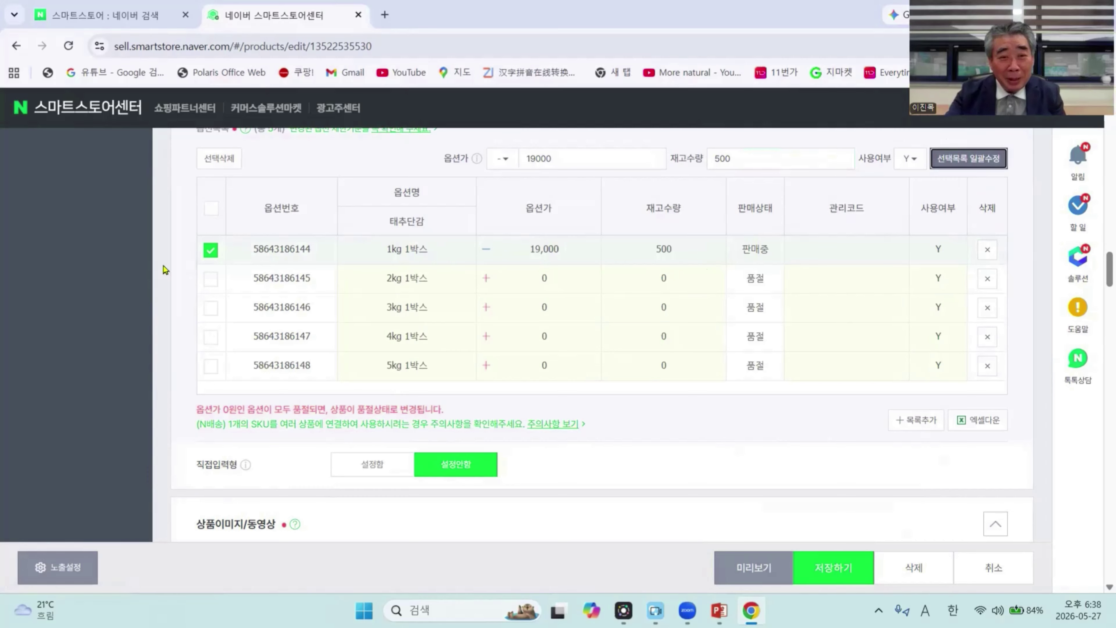
Step: Select only the 2kg 1박스 option and apply an option price of -10000 and a stock quantity of 400
click(210, 254)
click(210, 280)
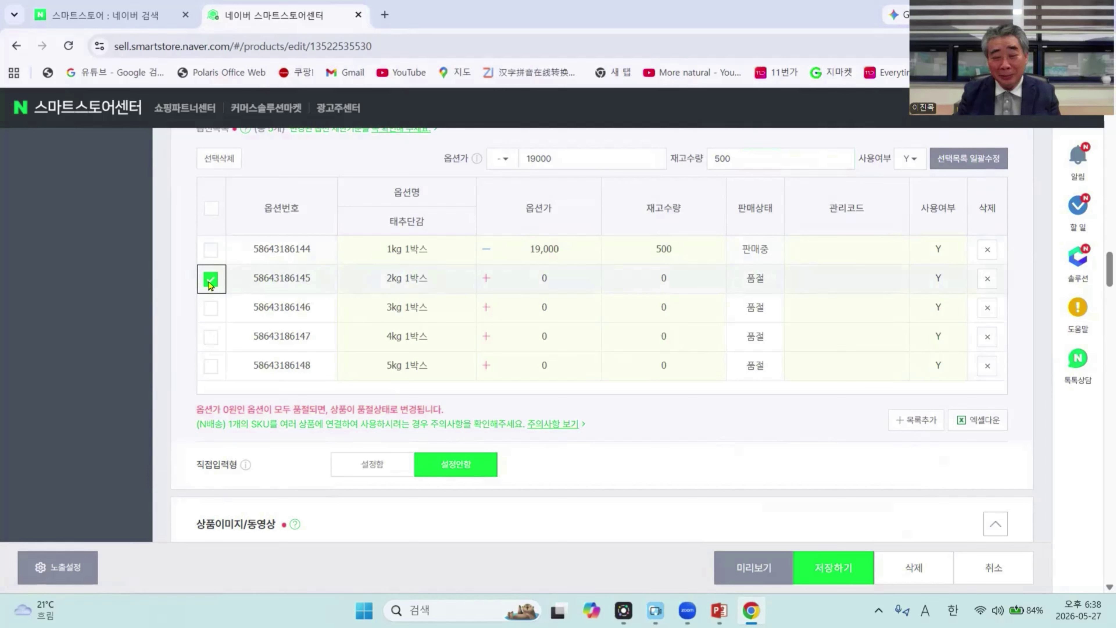
double_click(539, 159)
text(10000)
double_click(723, 159)
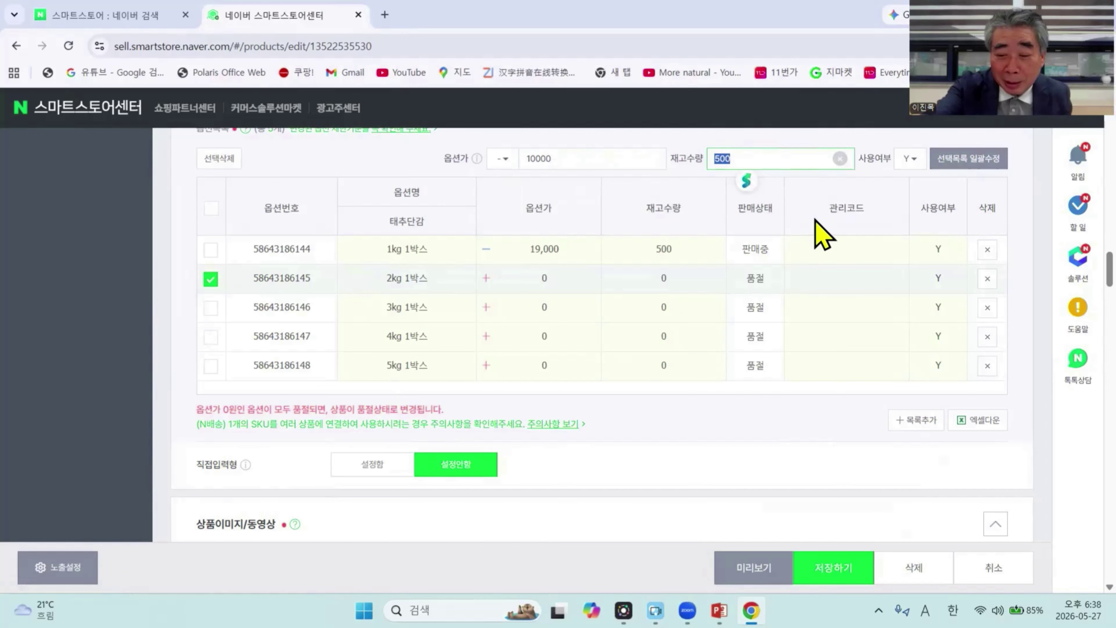
text(400)
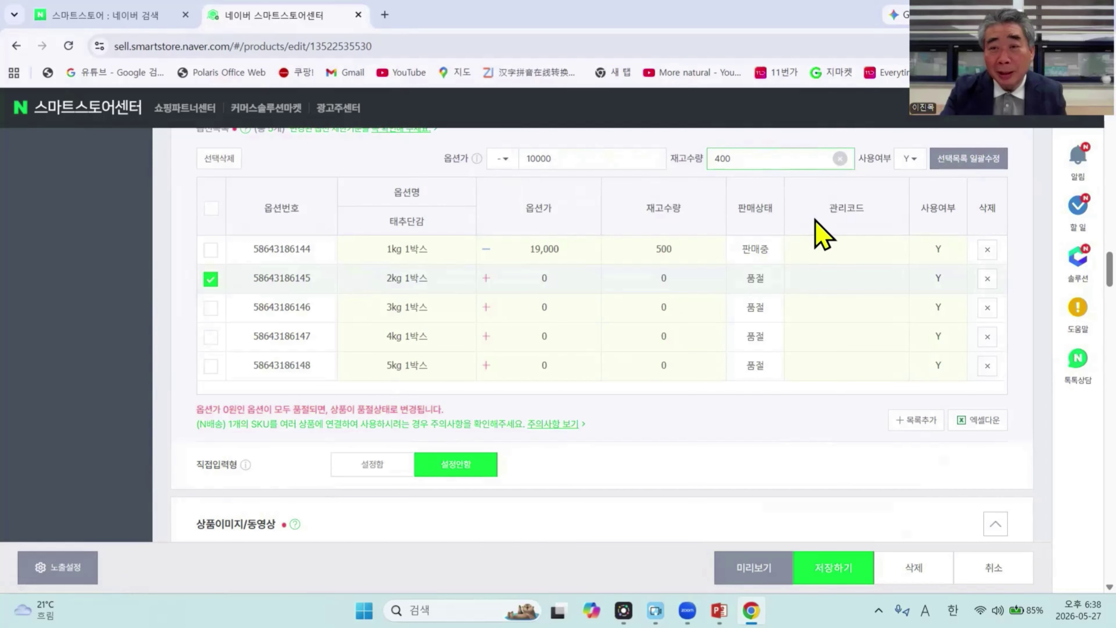
click(976, 164)
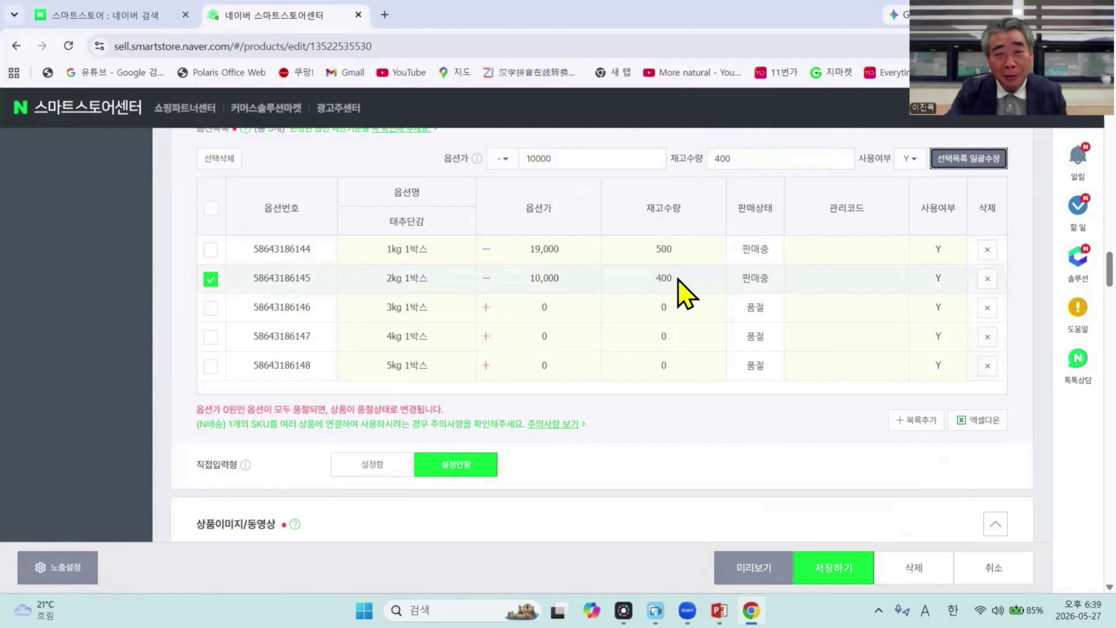
Step: Select only the 3kg 1박스 option and apply an option price of 0 and a stock quantity of 500
click(211, 280)
click(211, 310)
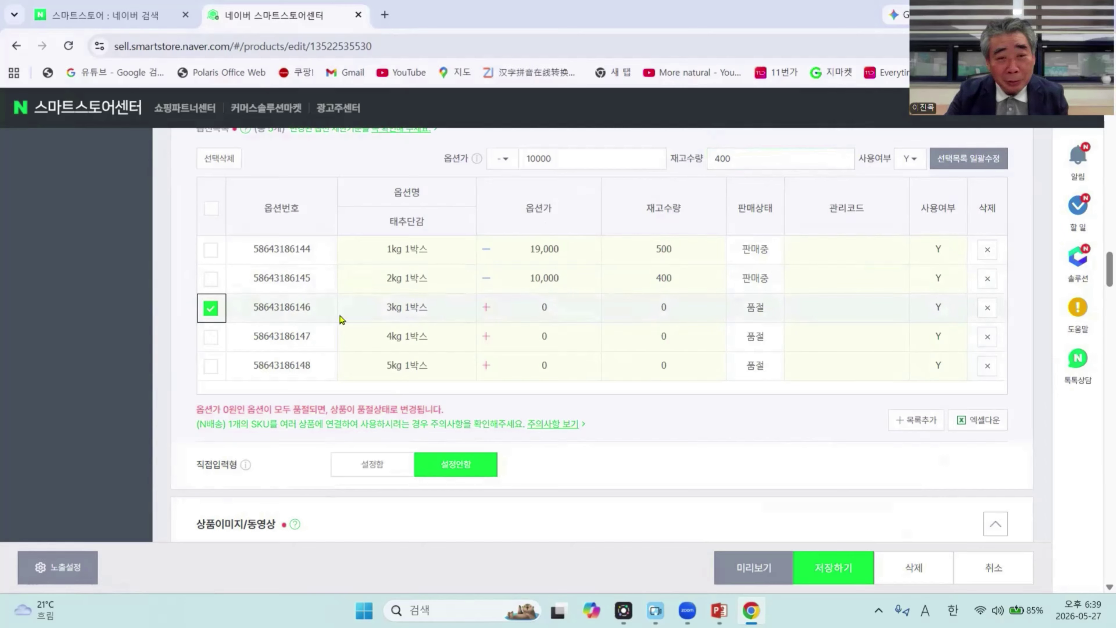
drag(559, 159, 522, 159)
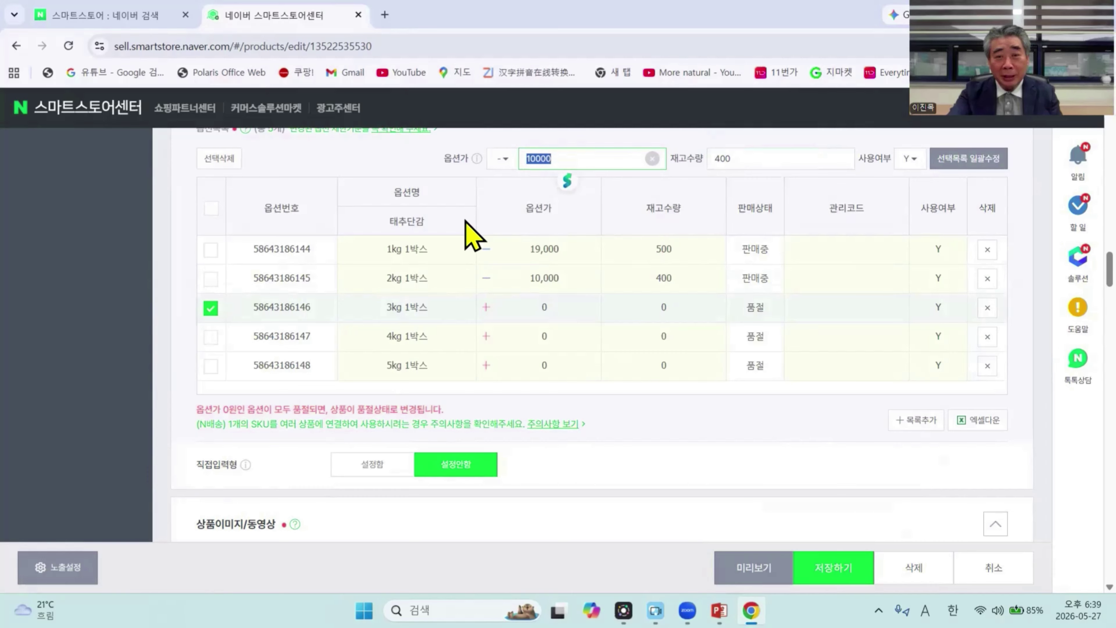
text(0)
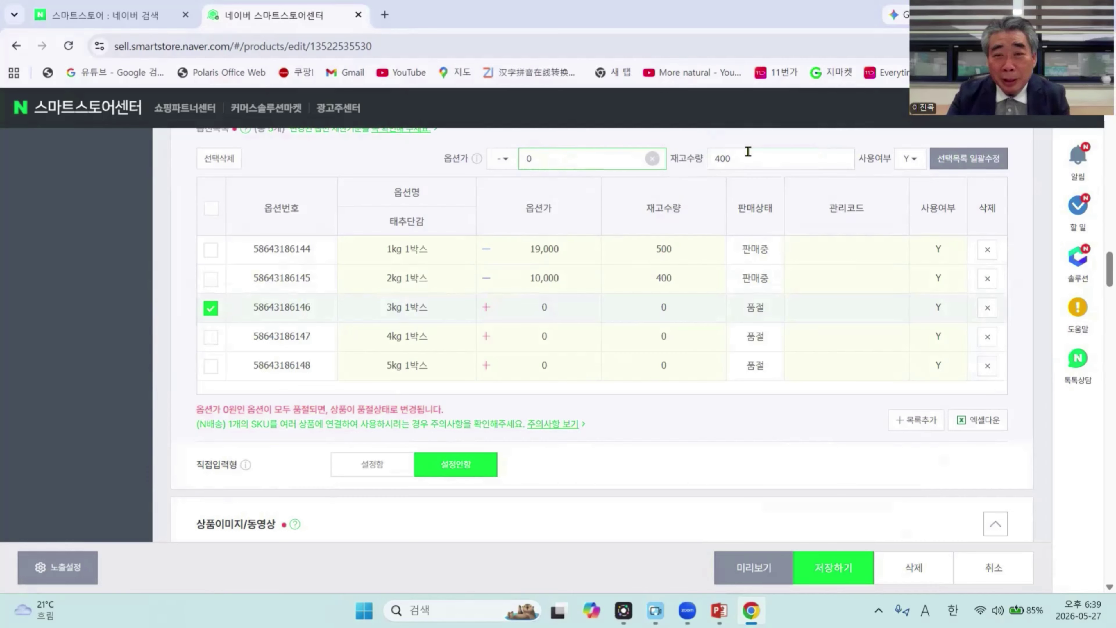
drag(748, 158, 715, 158)
text(500)
click(952, 166)
Step: Select only the 4kg 1박스 option, switch the price sign to plus, and apply +9000 with a stock quantity of 500
click(210, 308)
click(211, 337)
click(502, 159)
click(499, 184)
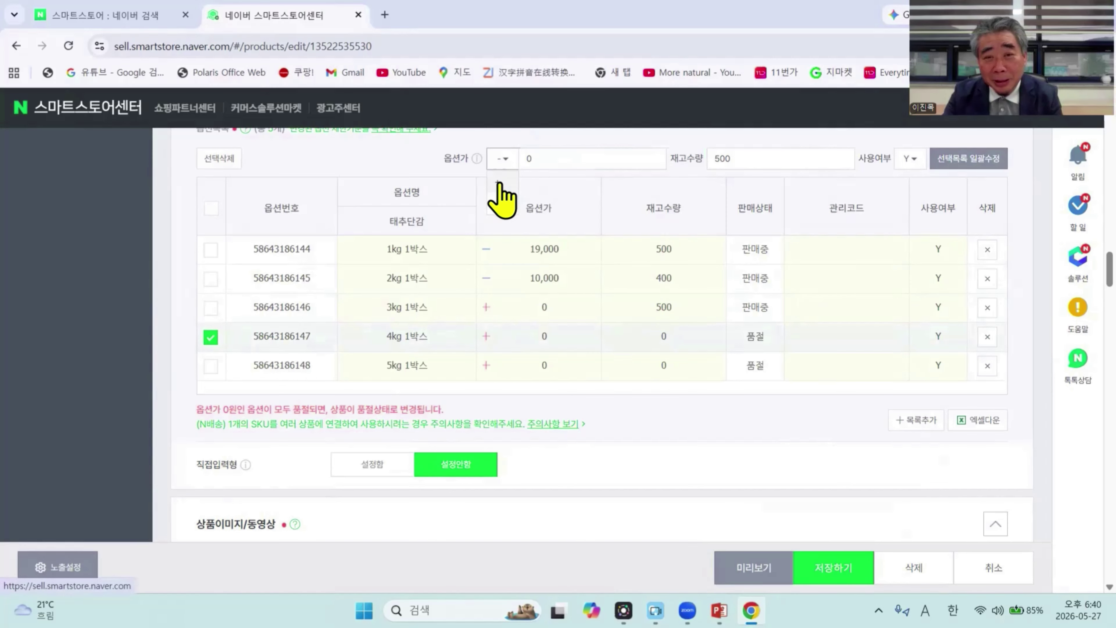
click(532, 159)
double_click(531, 158)
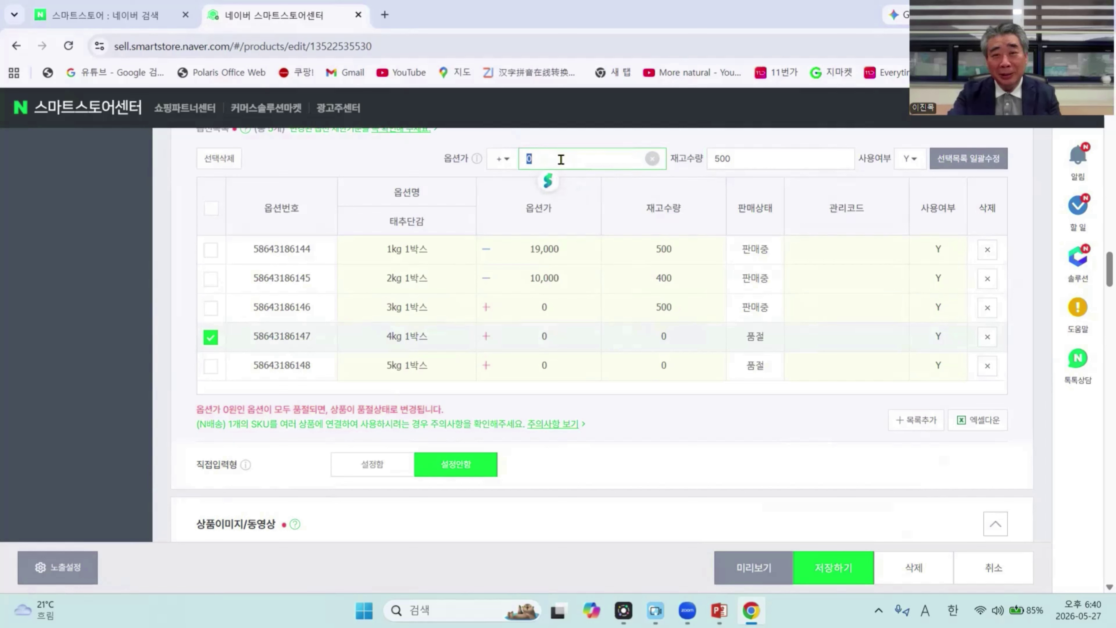
text(9000)
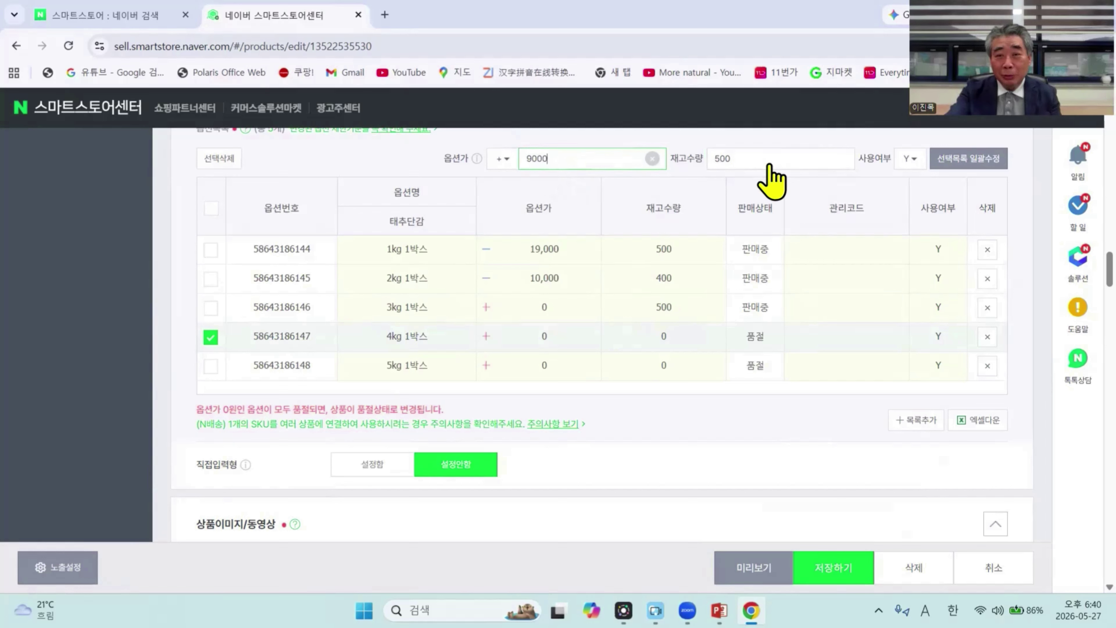
click(969, 158)
Step: Select only the 5kg 1박스 option and apply an option price of +16000 with a stock quantity of 500
click(211, 337)
click(211, 366)
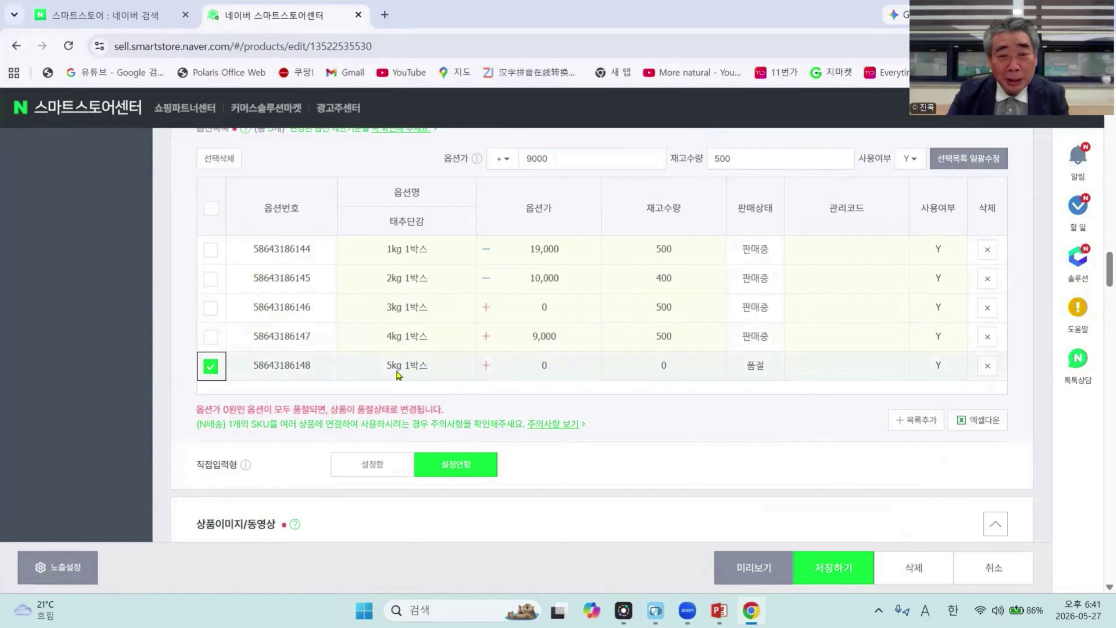
click(528, 158)
key(BackSpace)
key(BackSpace)
key(BackSpace)
key(BackSpace)
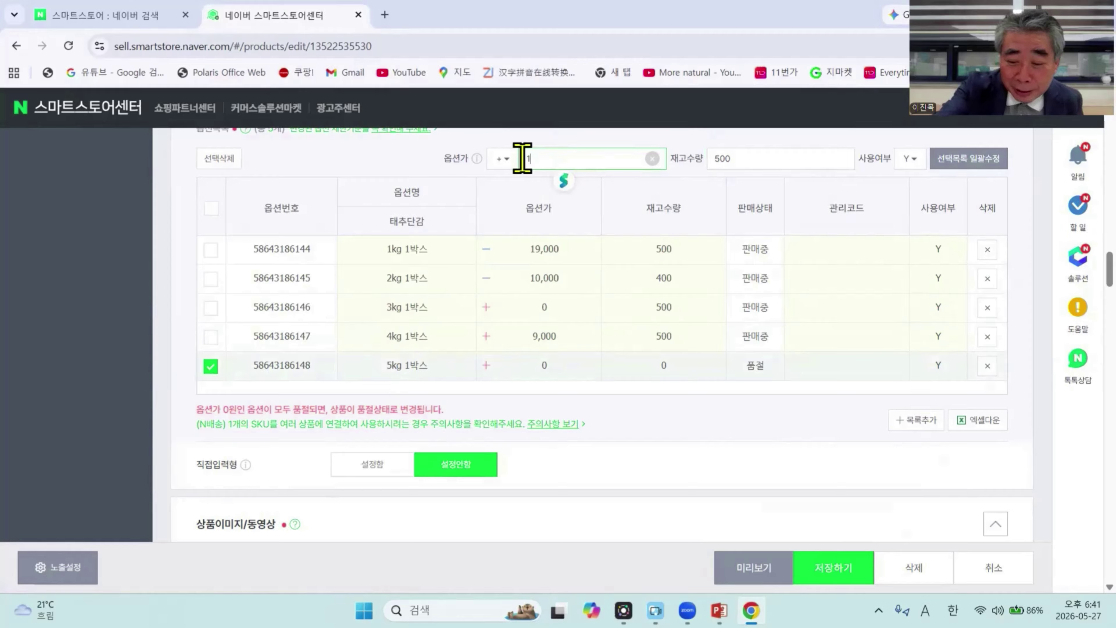
text(16000)
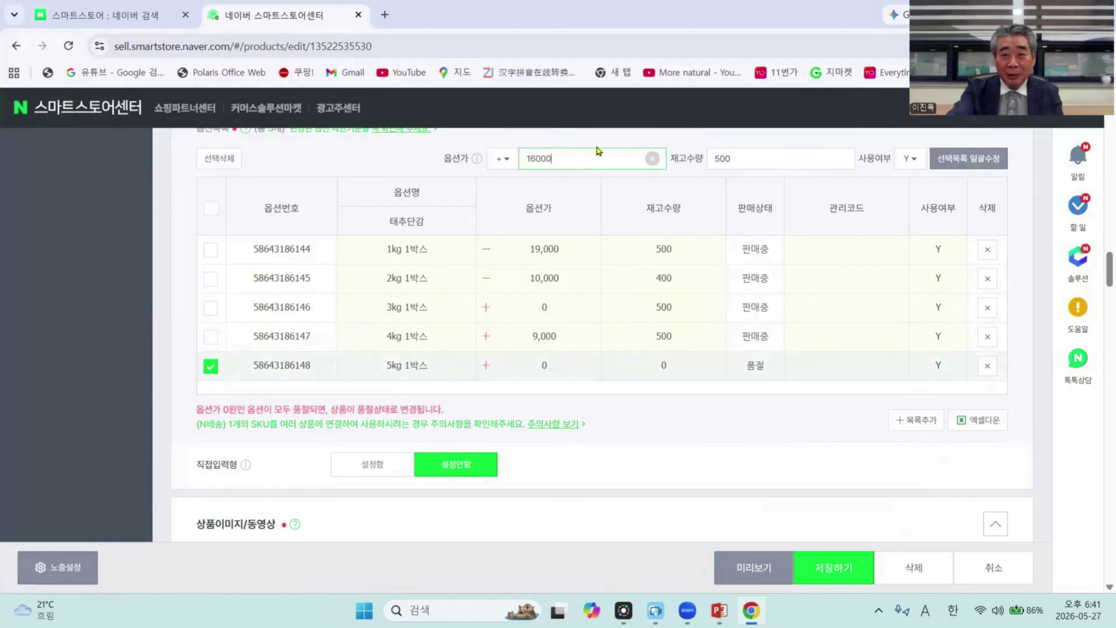
click(987, 159)
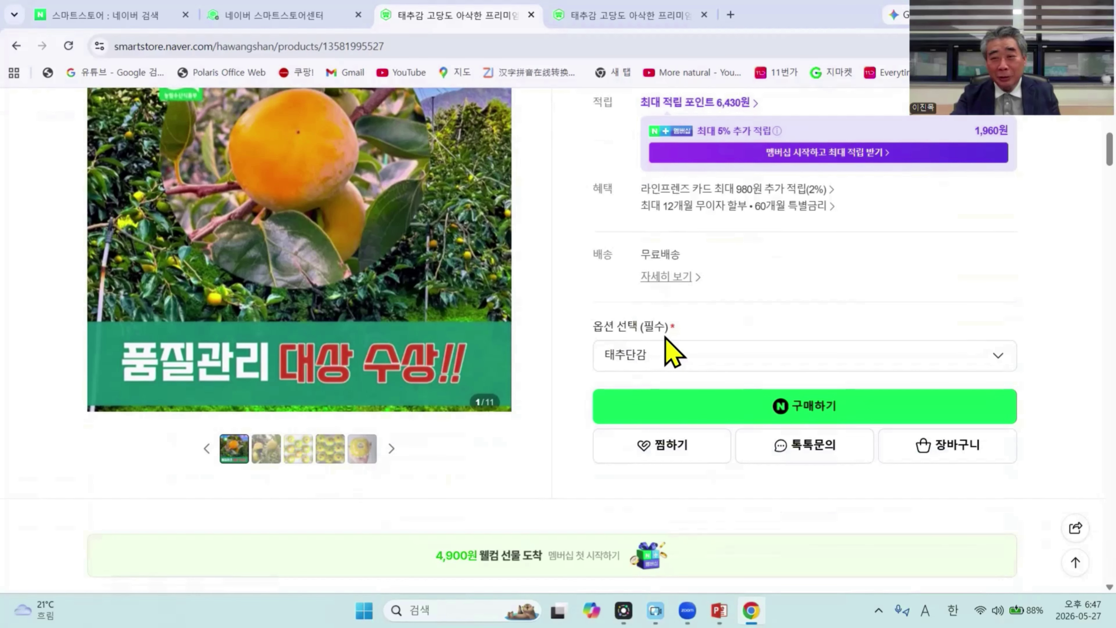
Step: Expand the 태추단감 option list on the store's product page and compare the options' price differences with the base price
click(1000, 367)
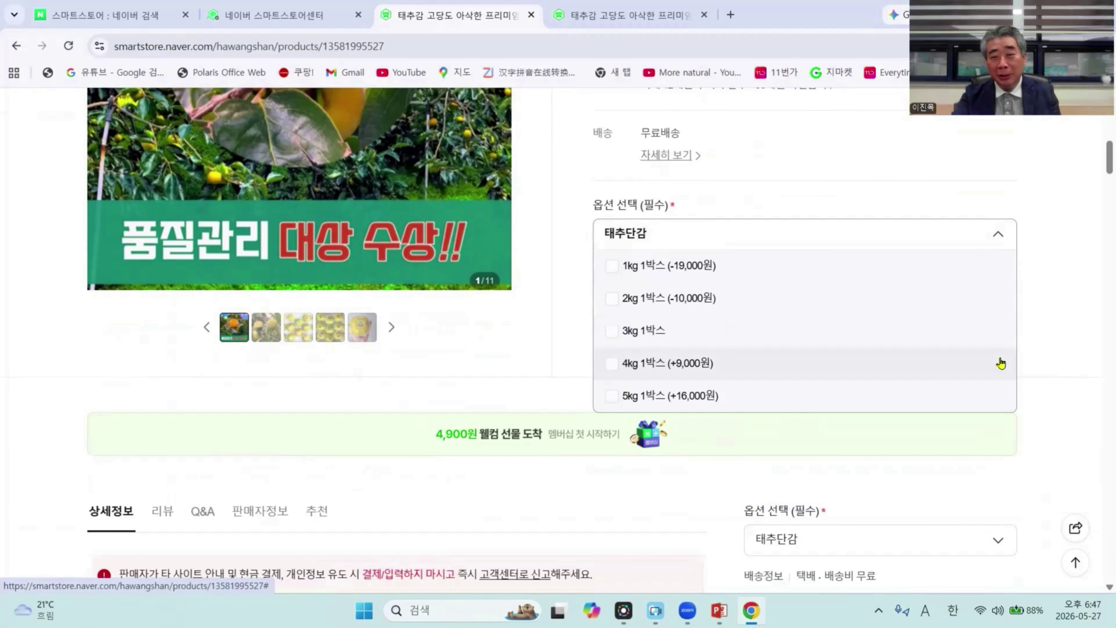
scroll(822, 426, up, 8)
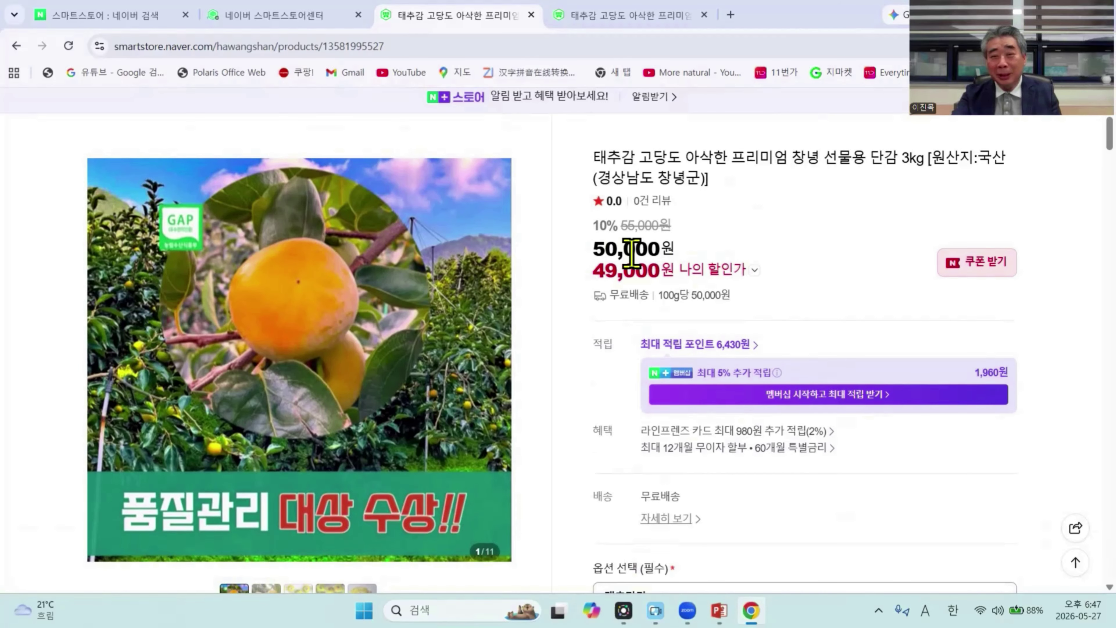
scroll(703, 281, down, 7)
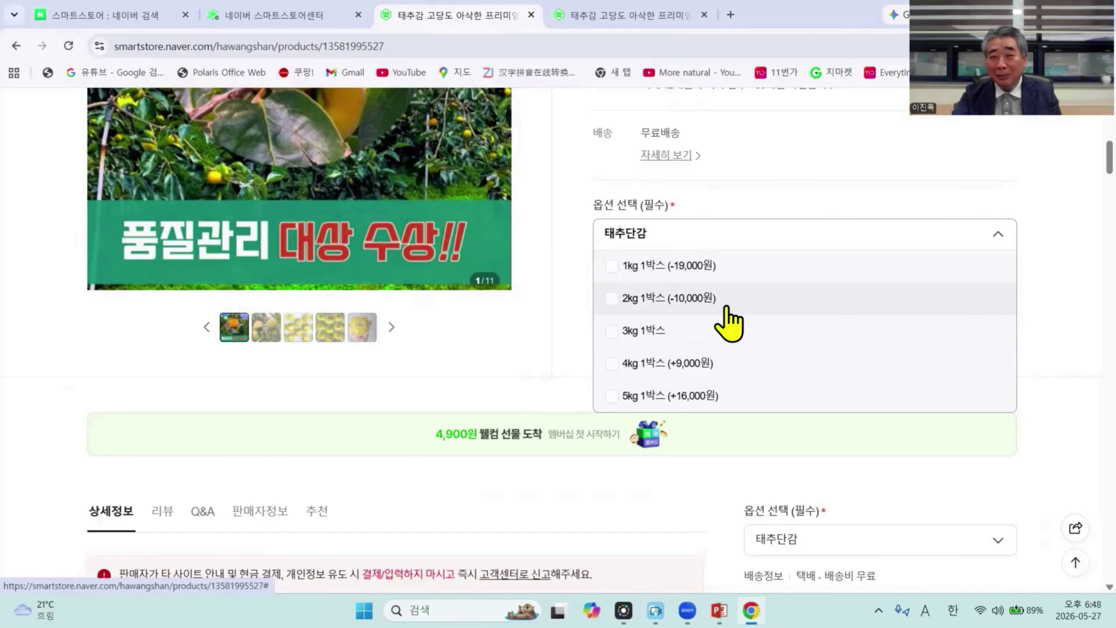
scroll(726, 308, down, 3)
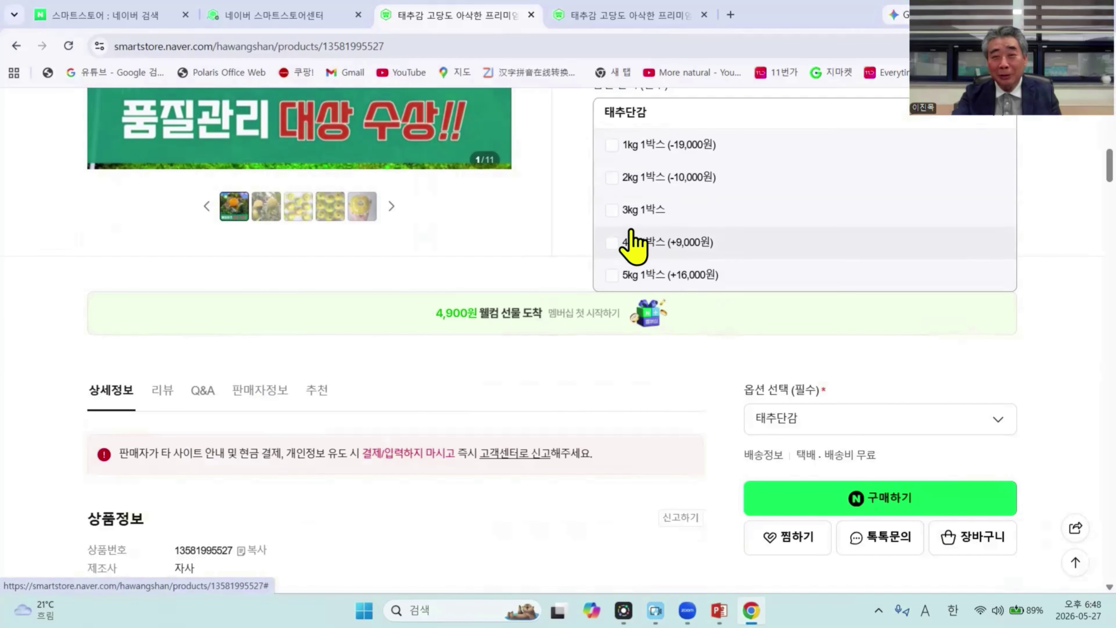
Step: Choose the 5kg 1박스 option on the product page and check its total against the product's sale price
click(671, 274)
scroll(747, 264, up, 3)
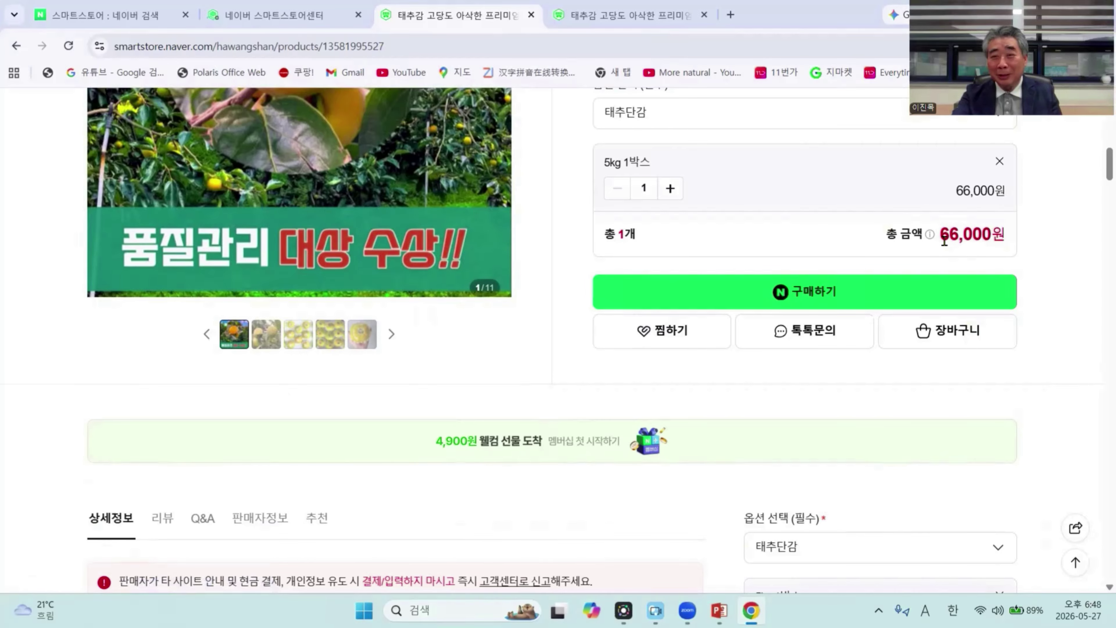
scroll(945, 349, up, 8)
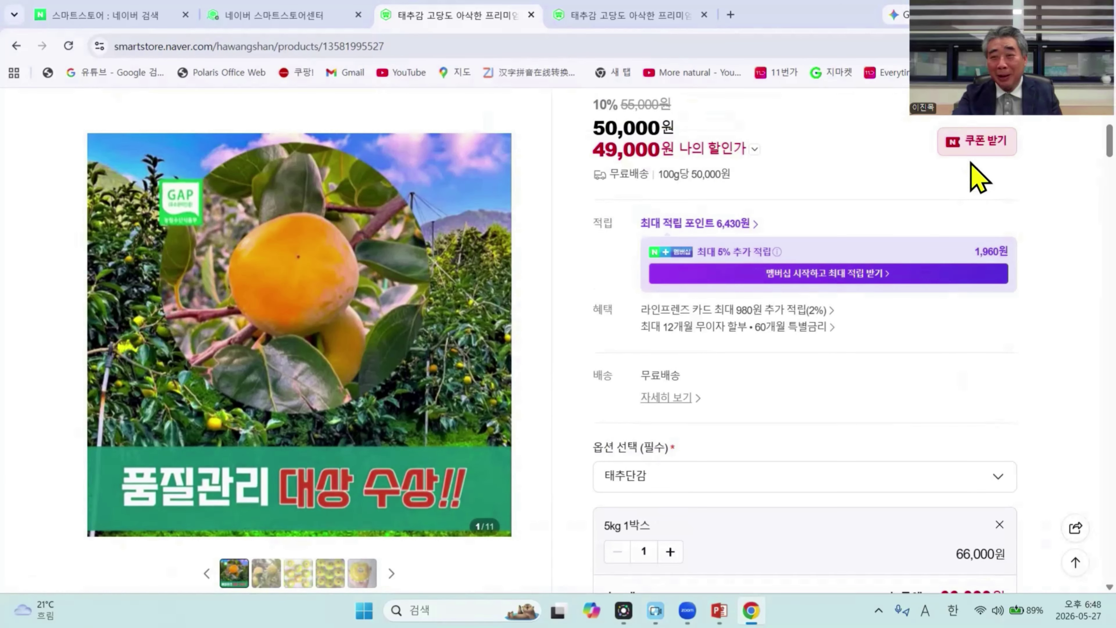